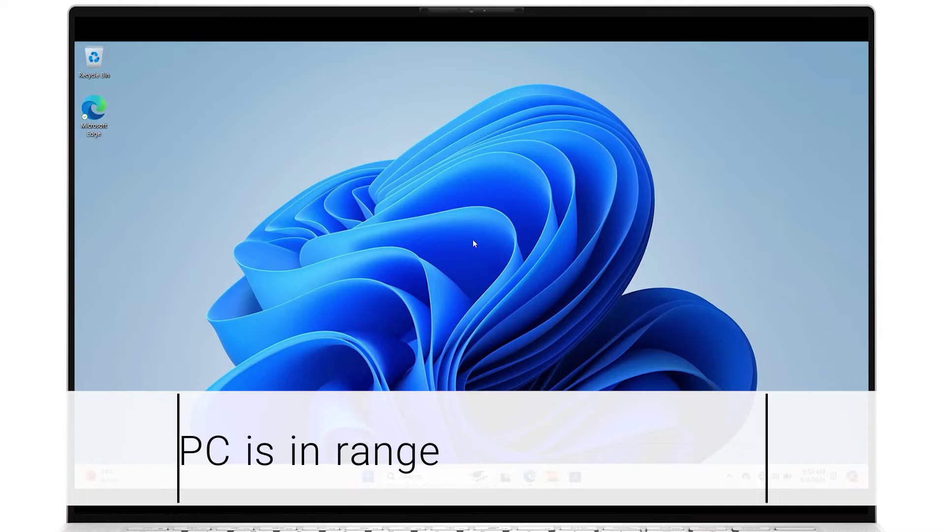
# - Switch Wi-Fi on in quick settings and join Lorule 2.4G instead of Hyrule 5.G
pyautogui.click(762, 478)
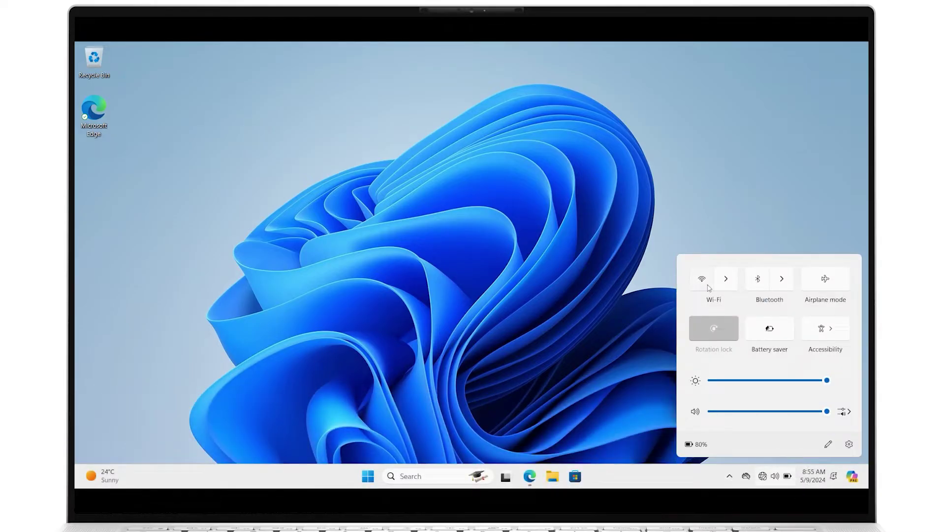
pyautogui.click(703, 279)
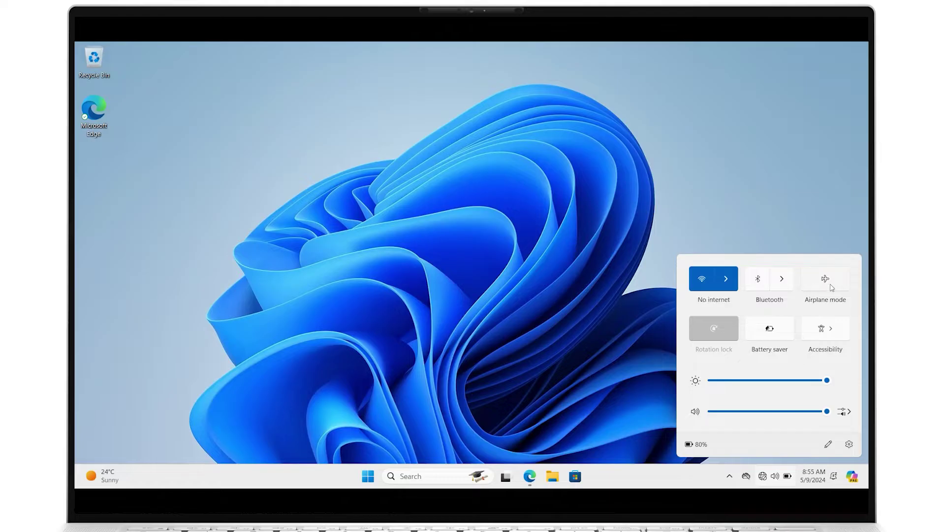
pyautogui.click(732, 288)
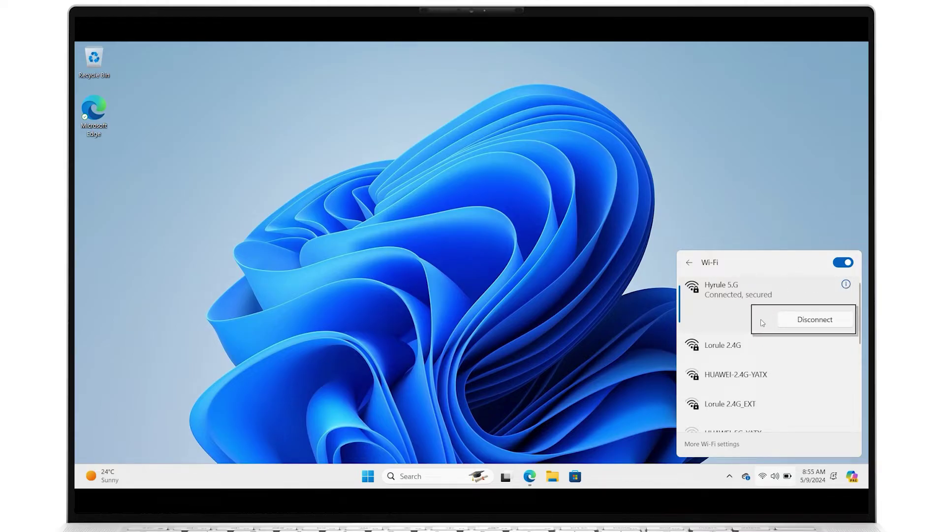
pyautogui.scroll(-3, 771, 340)
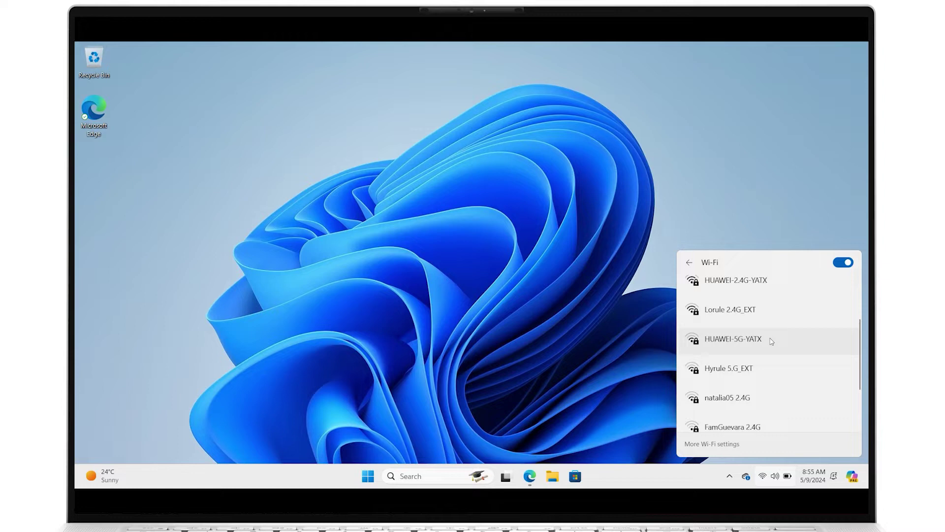
pyautogui.scroll(3, 771, 340)
pyautogui.click(772, 332)
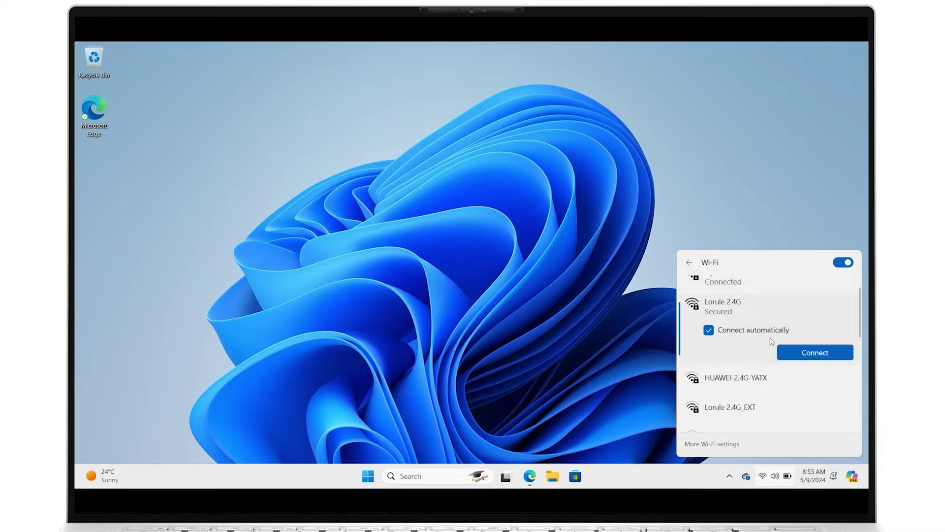
pyautogui.click(812, 352)
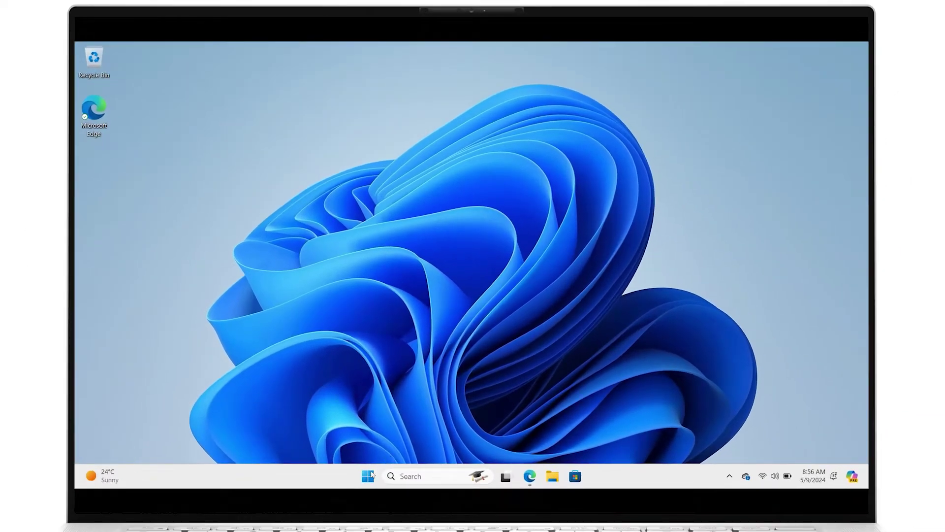
# - Run Network reset from Advanced network settings, confirm Yes, and close the sign-out warning
pyautogui.click(532, 404)
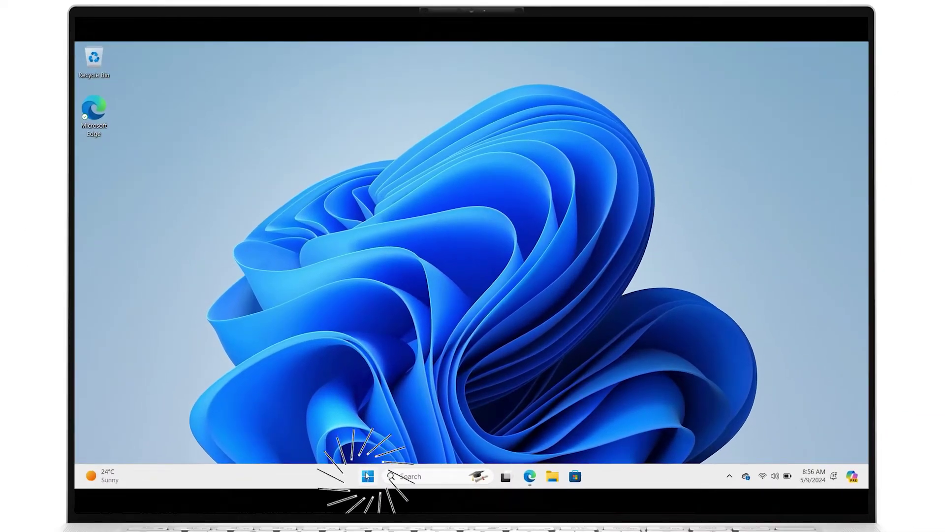
pyautogui.click(595, 170)
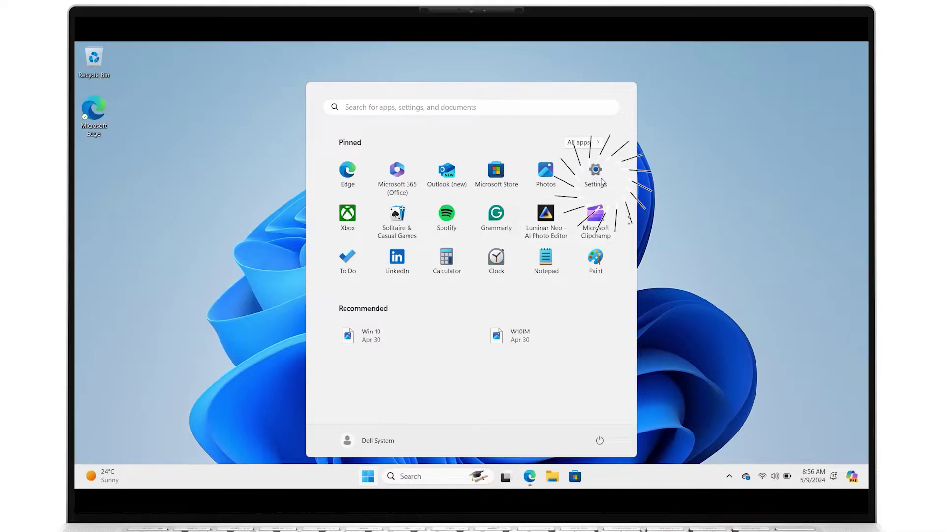
pyautogui.click(181, 218)
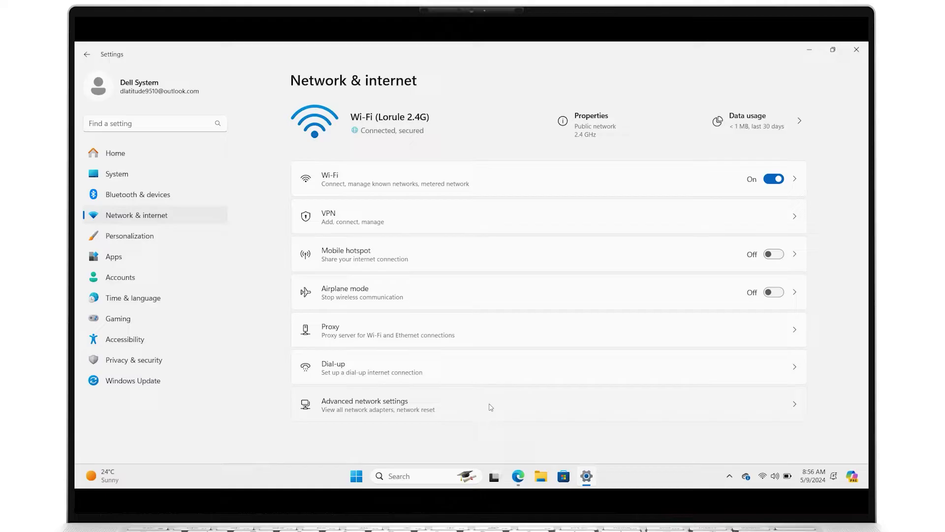
pyautogui.click(490, 407)
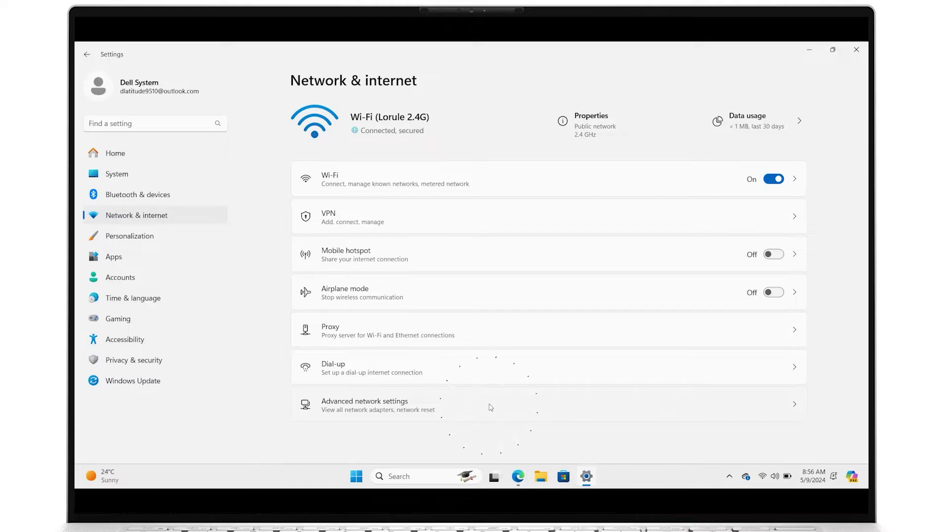
pyautogui.click(544, 317)
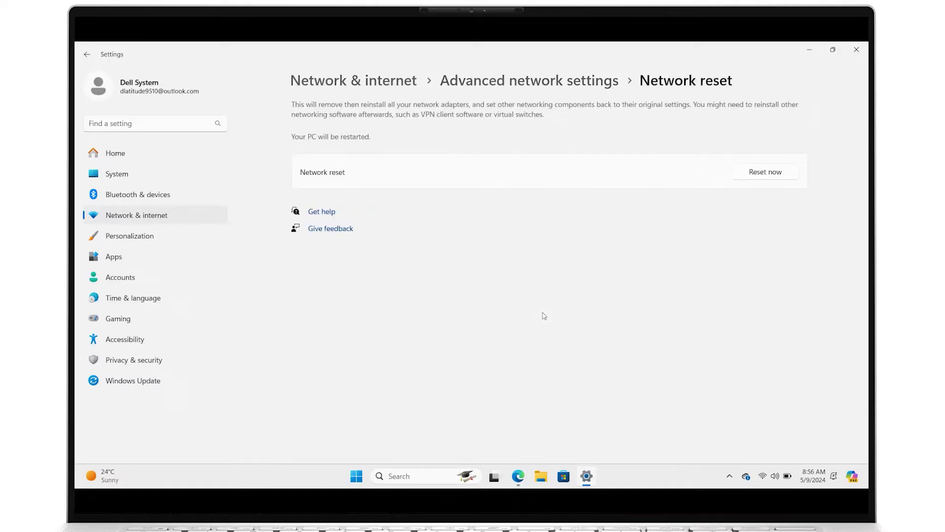
pyautogui.click(762, 176)
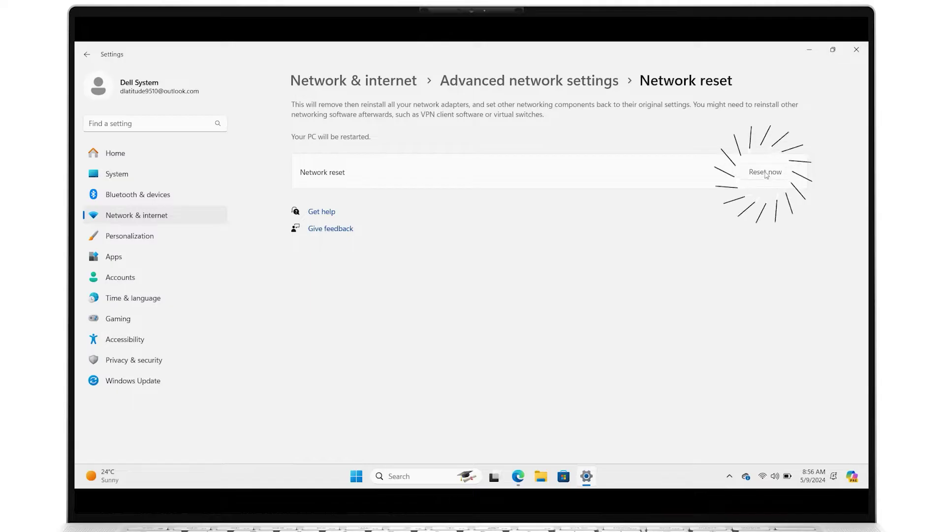
pyautogui.click(445, 285)
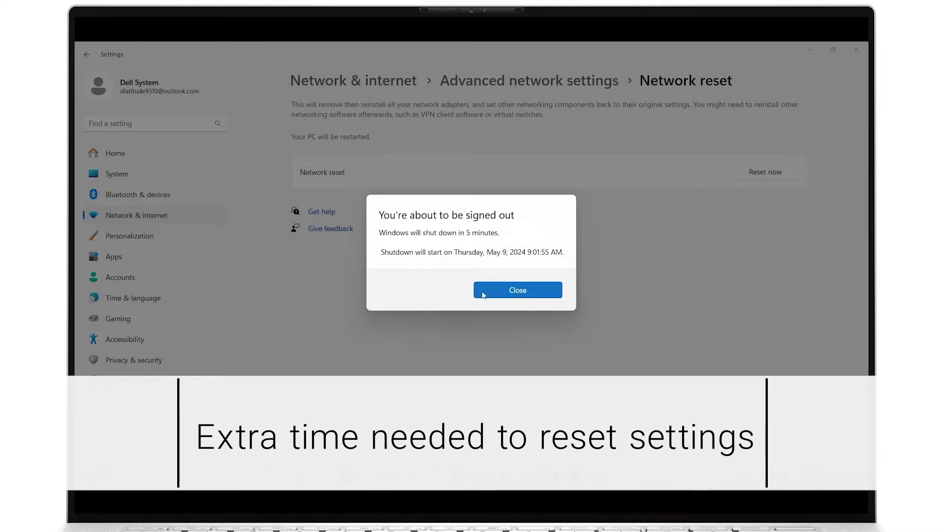
pyautogui.click(535, 295)
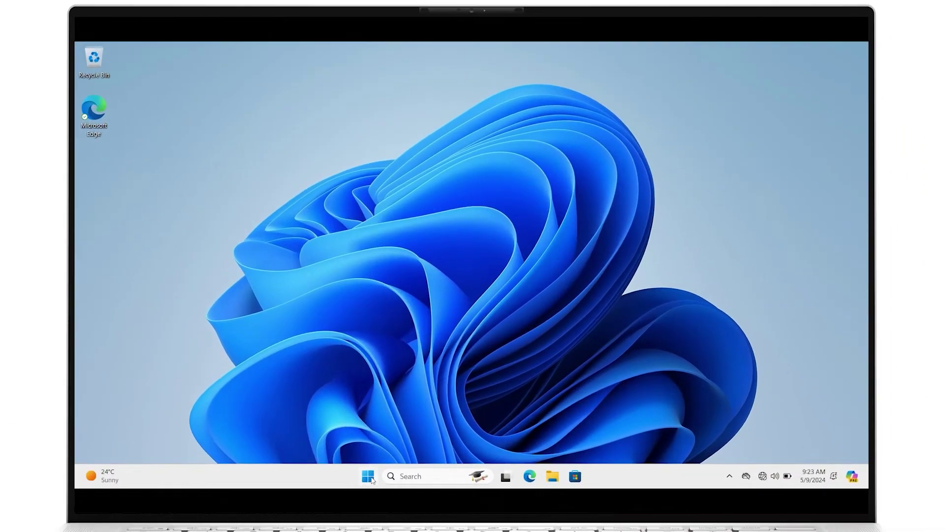
# - Open Settings > System > Troubleshoot > Other troubleshooters
pyautogui.click(370, 477)
pyautogui.click(595, 170)
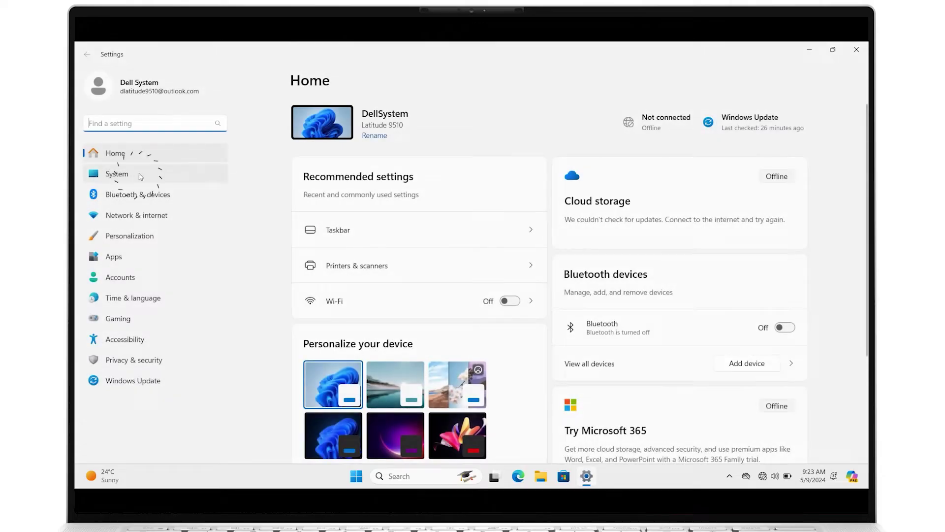
pyautogui.click(147, 173)
pyautogui.scroll(-4, 480, 306)
pyautogui.scroll(-2, 481, 306)
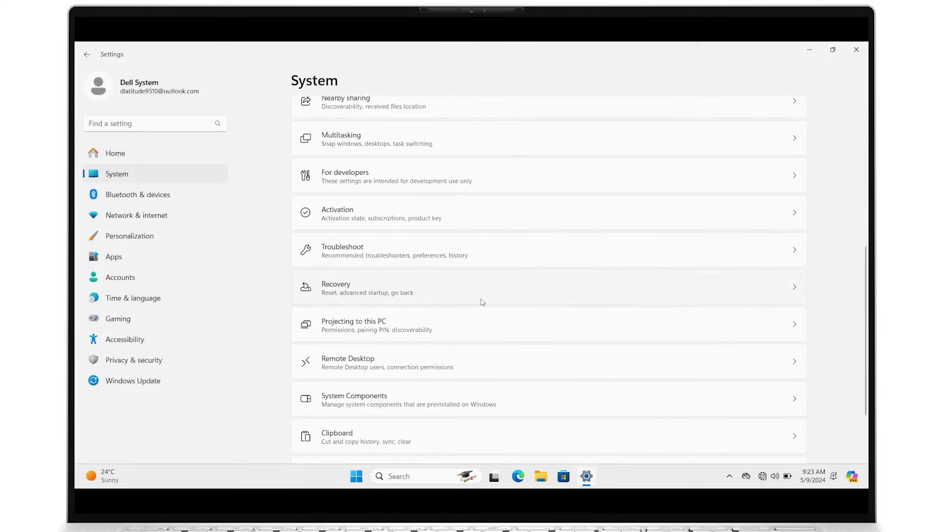
pyautogui.click(510, 259)
pyautogui.click(510, 261)
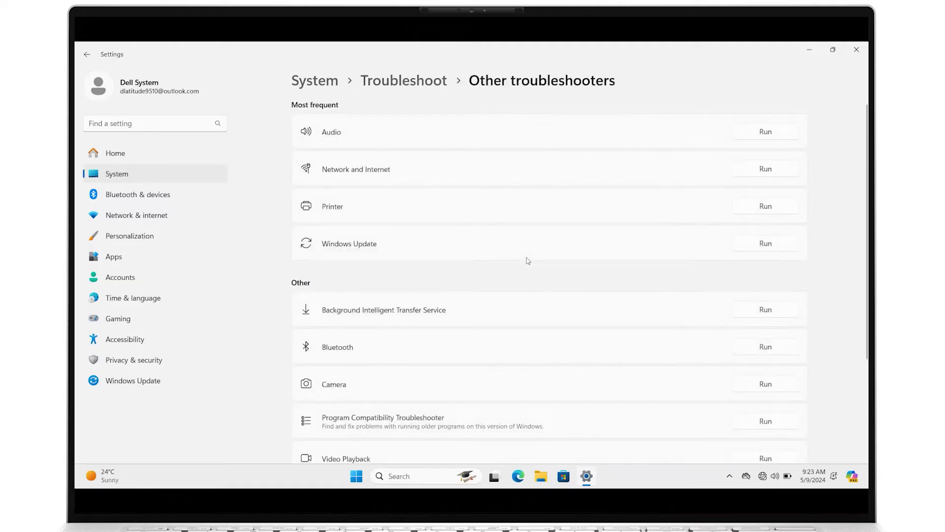
# - Run the Network and Internet troubleshooter and apply its Turn on Wi-Fi fix
pyautogui.click(761, 170)
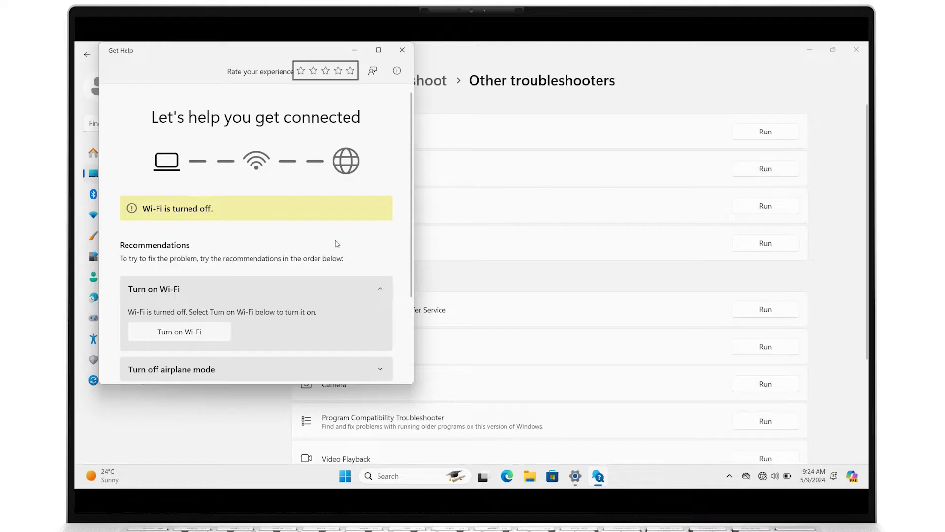
pyautogui.scroll(-3, 319, 257)
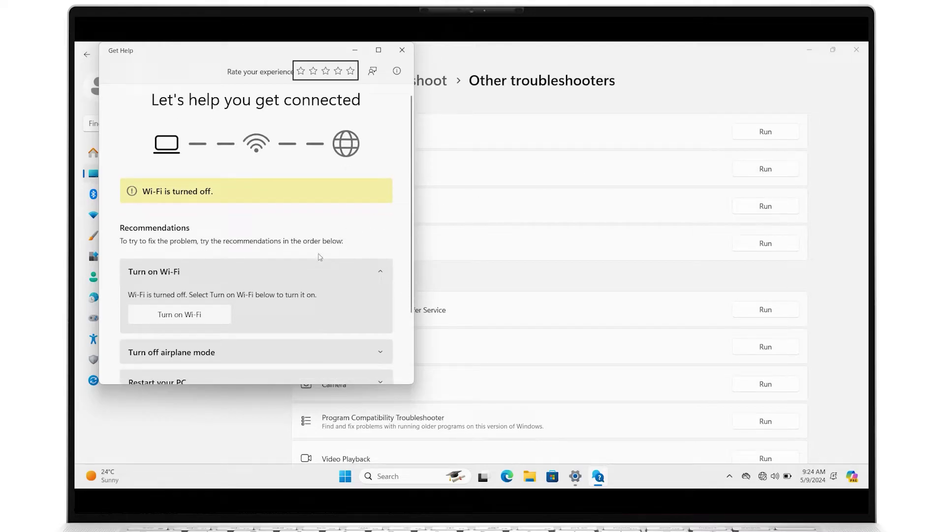
pyautogui.scroll(-2, 320, 257)
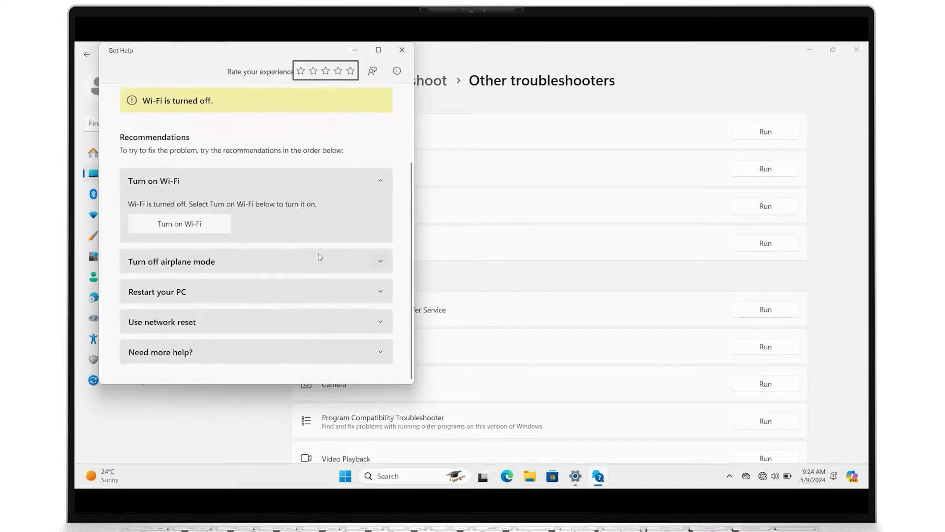
pyautogui.click(207, 225)
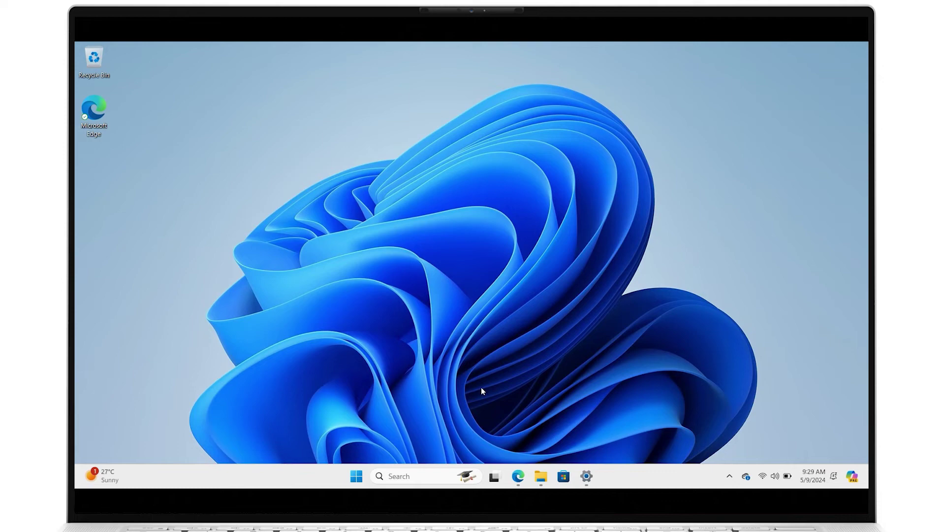
# - Open the Latitude 9510's Drivers & Downloads page on Dell Support and expand the full list
pyautogui.click(517, 476)
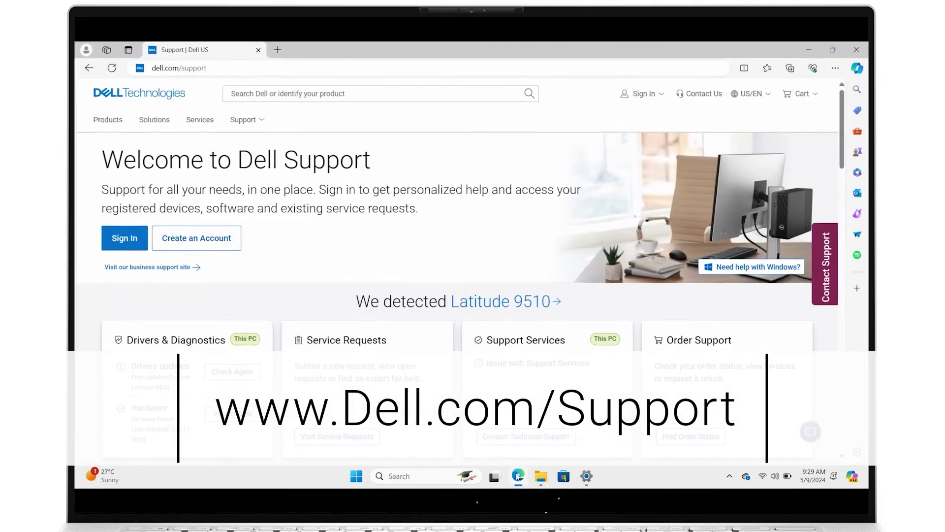
pyautogui.scroll(-5, 423, 376)
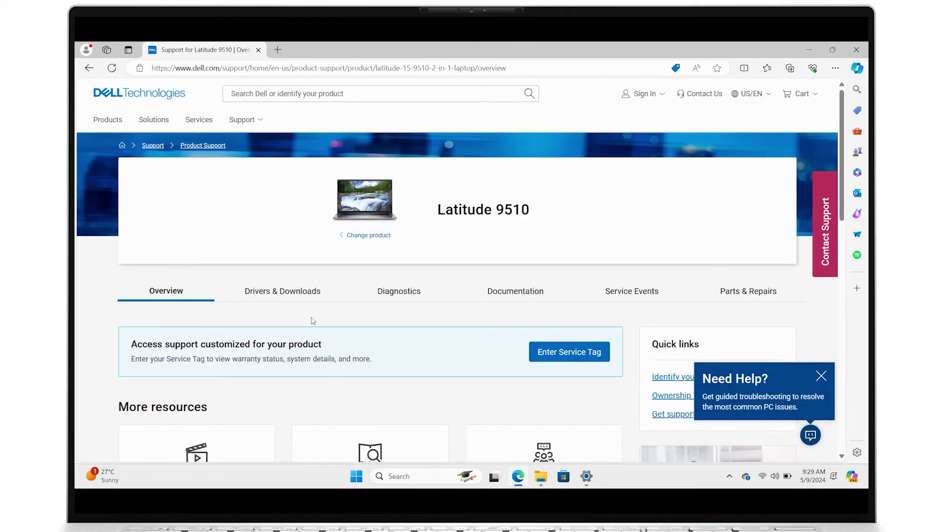
pyautogui.click(305, 294)
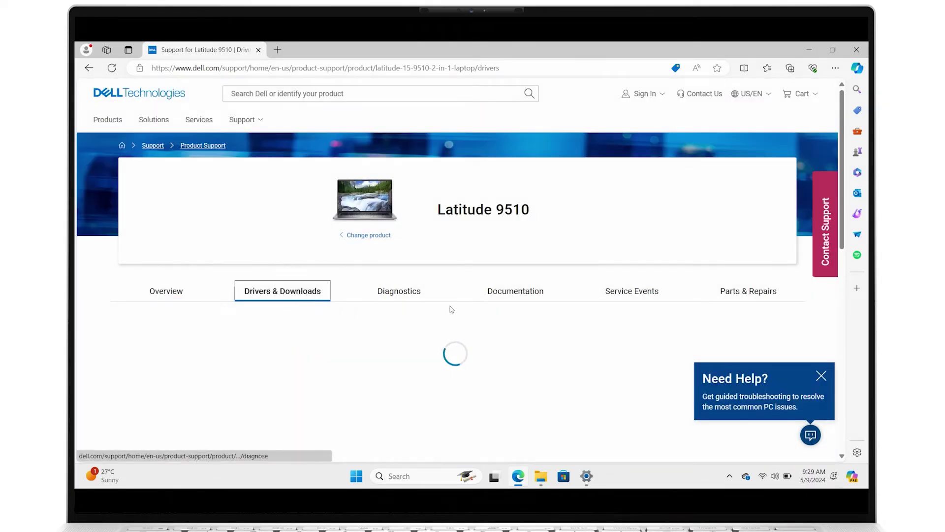
pyautogui.scroll(-4, 458, 313)
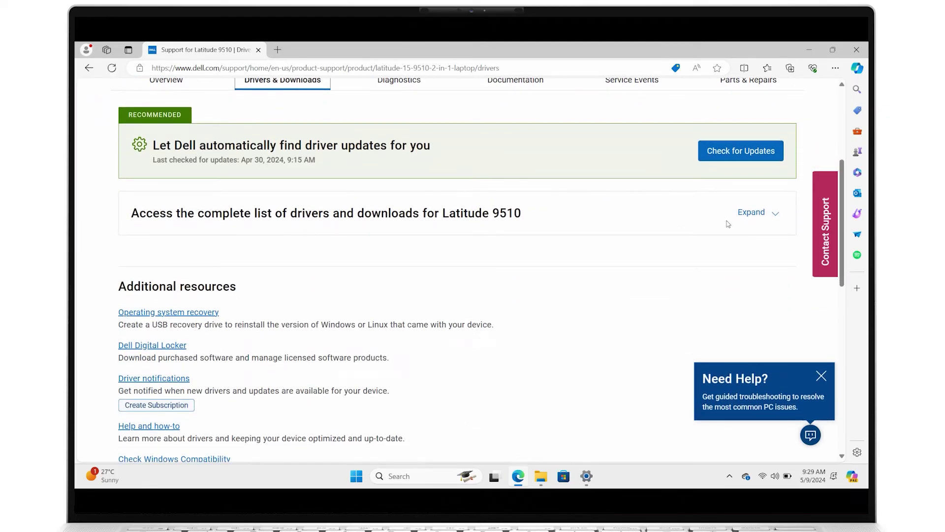
pyautogui.click(752, 212)
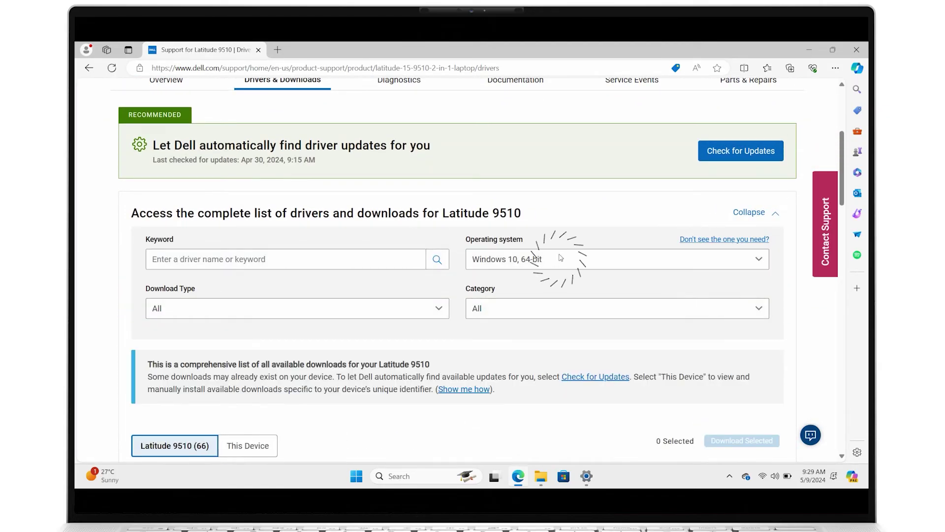
# - Filter drivers to Windows 11 and the Network, Ethernet & Wireless category
pyautogui.click(522, 259)
pyautogui.click(517, 318)
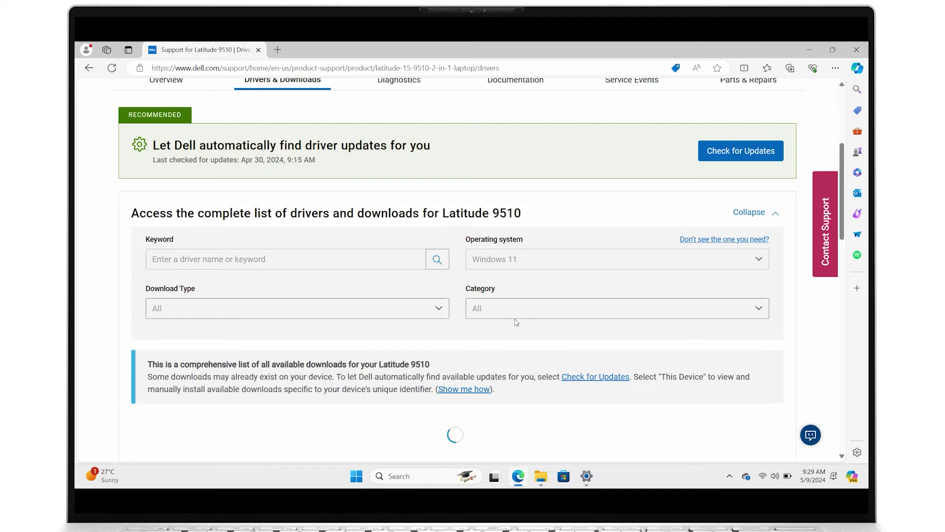
pyautogui.click(512, 310)
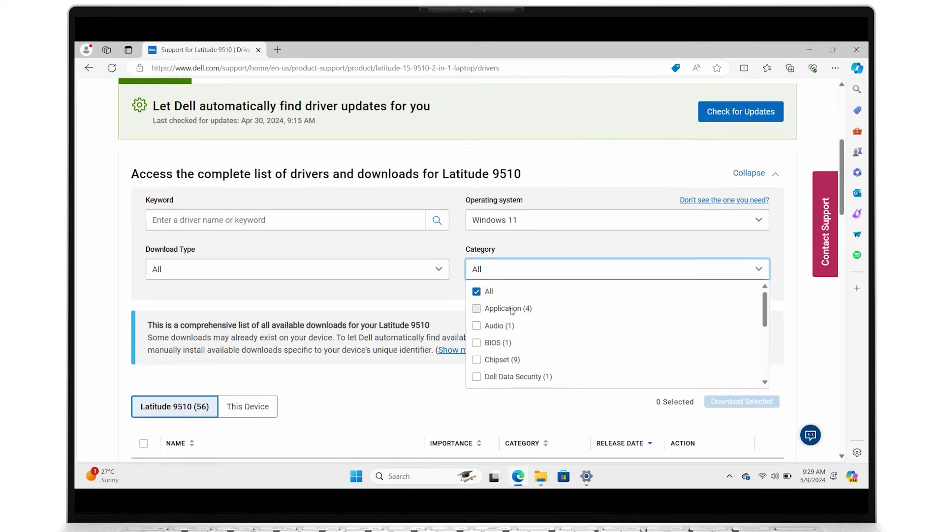
pyautogui.scroll(-5, 512, 311)
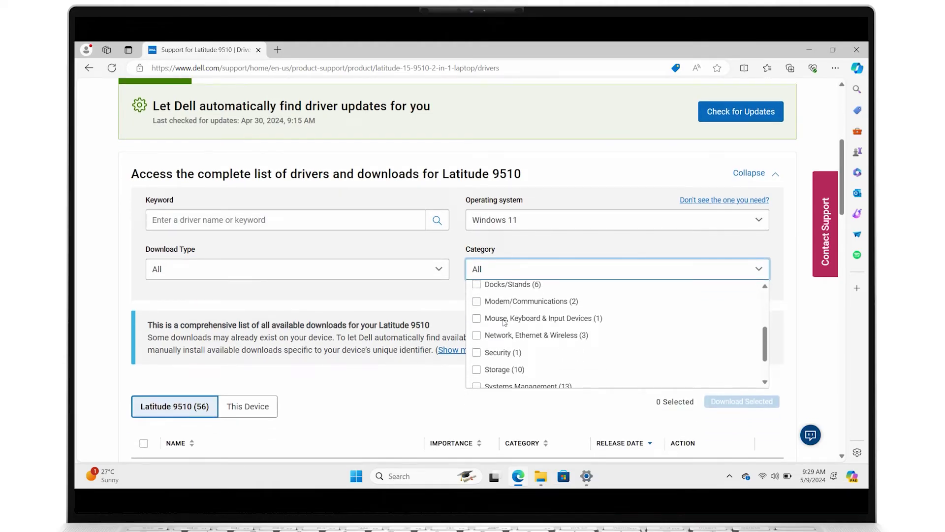
pyautogui.click(477, 336)
pyautogui.click(417, 346)
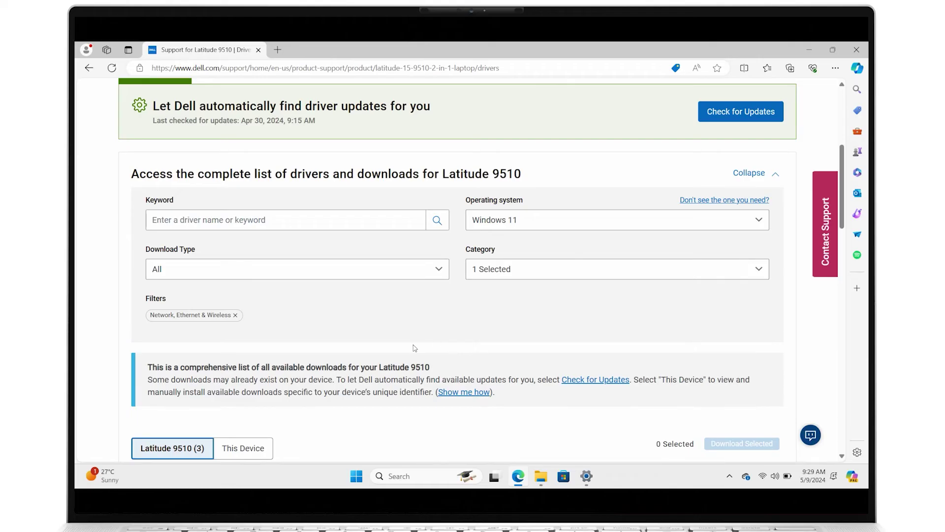
# - Download the Intel Wi-Fi UWD Driver and show it in the Downloads folder
pyautogui.scroll(-5, 415, 348)
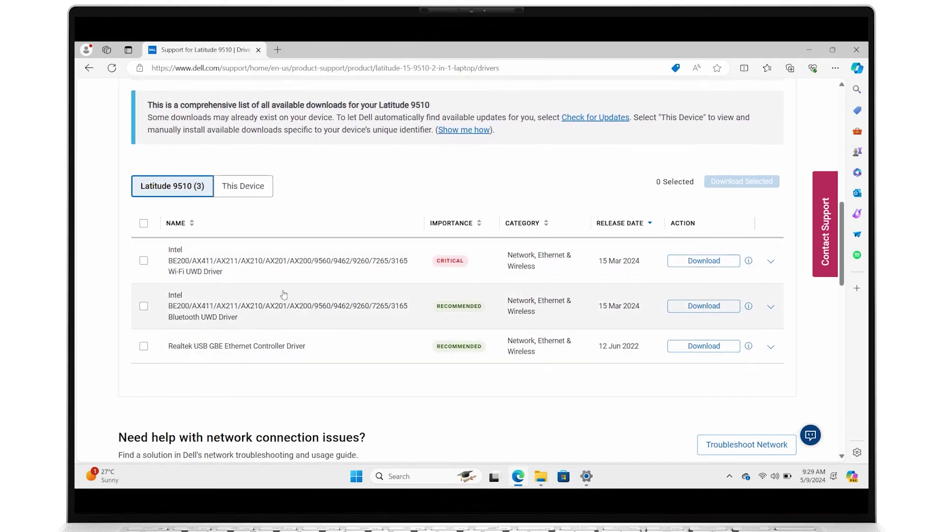
pyautogui.scroll(-1, 169, 273)
pyautogui.click(143, 261)
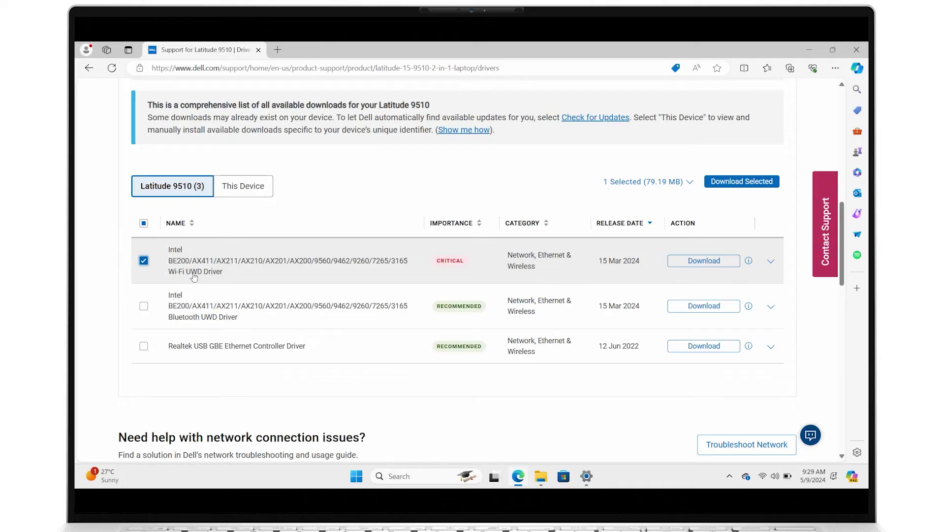
pyautogui.click(715, 264)
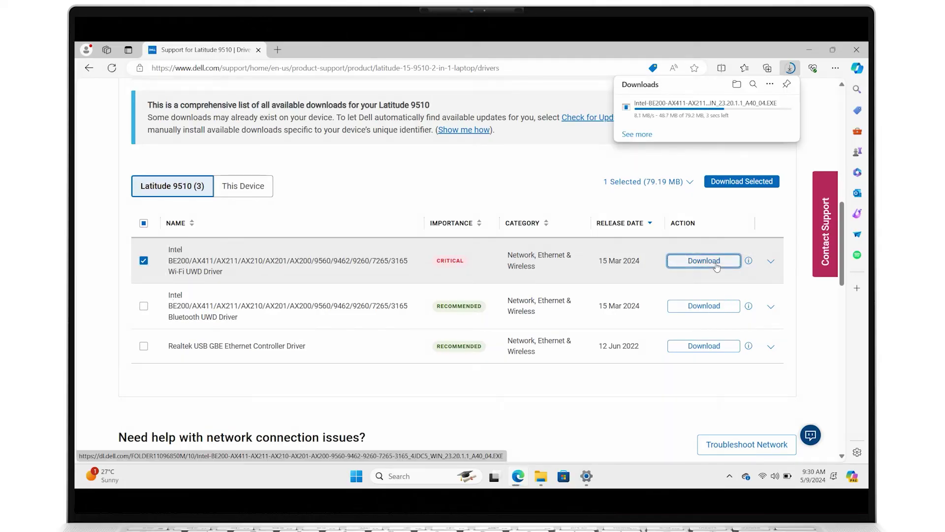
pyautogui.click(758, 99)
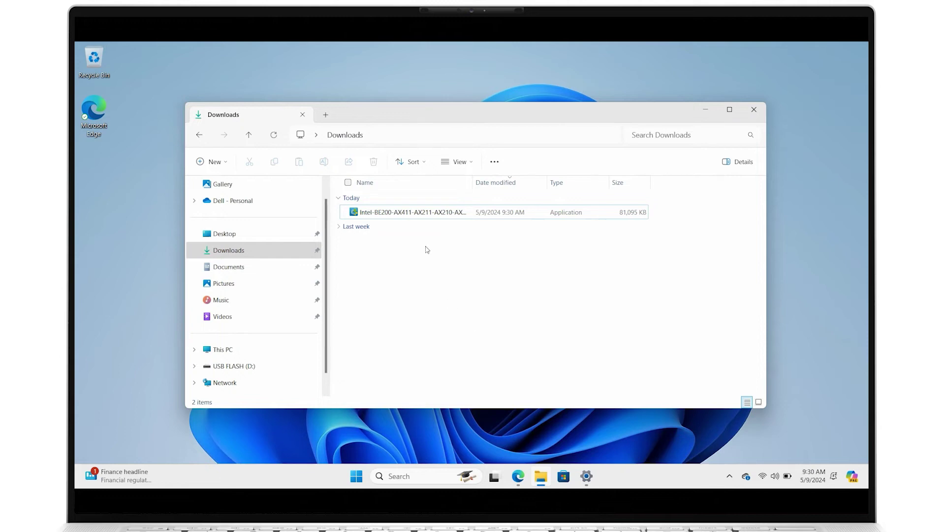
# - Copy the Intel driver installer from Downloads and paste it onto USB FLASH (D:)
pyautogui.rightClick(415, 213)
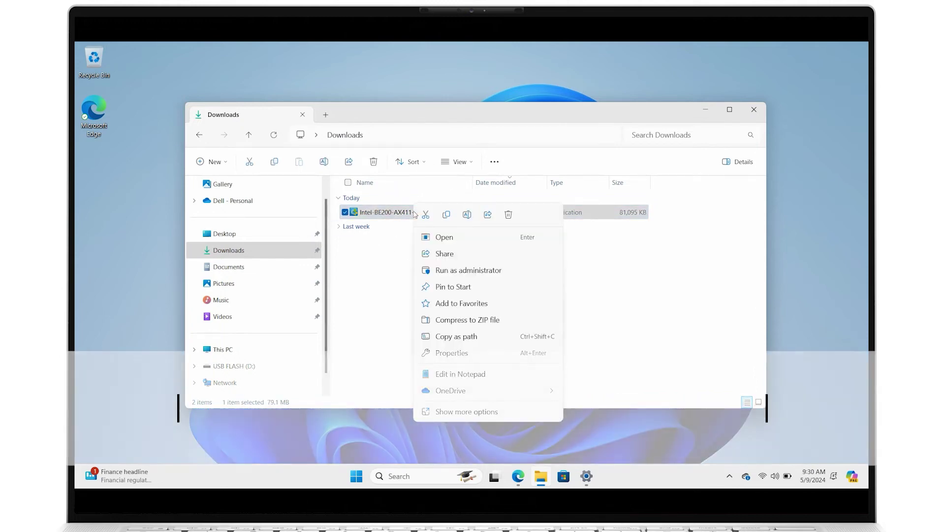
pyautogui.click(446, 214)
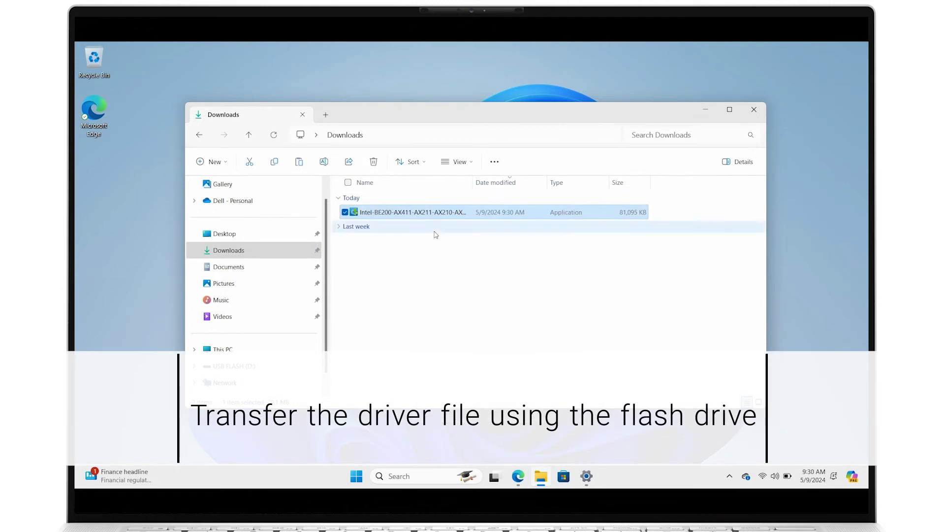
pyautogui.scroll(-1, 246, 320)
pyautogui.click(241, 349)
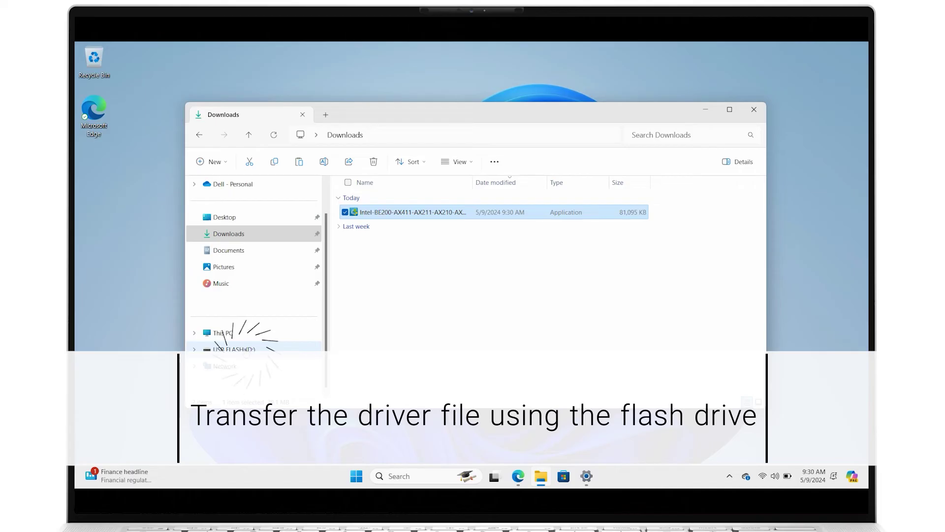
pyautogui.click(432, 279)
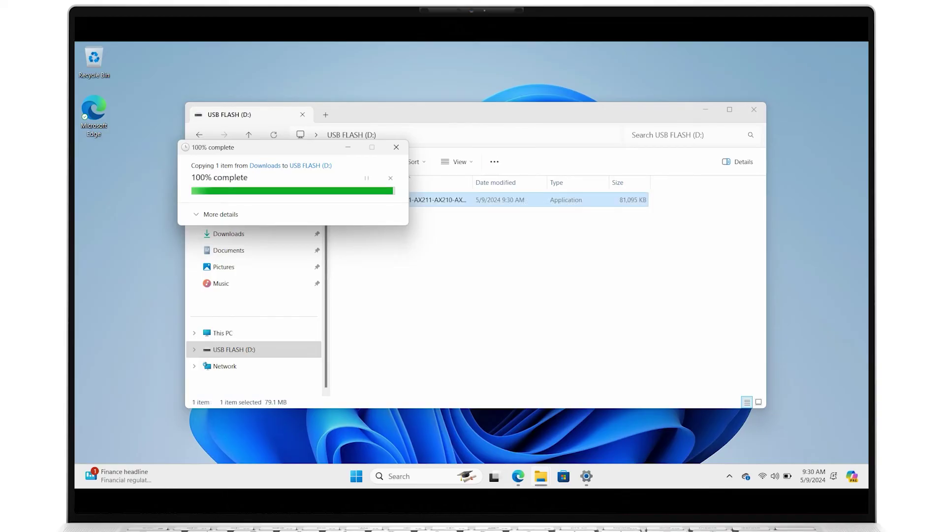
# - Run the driver installer from the flash drive, approve UAC, install with Repair, then finish and close
pyautogui.doubleClick(412, 200)
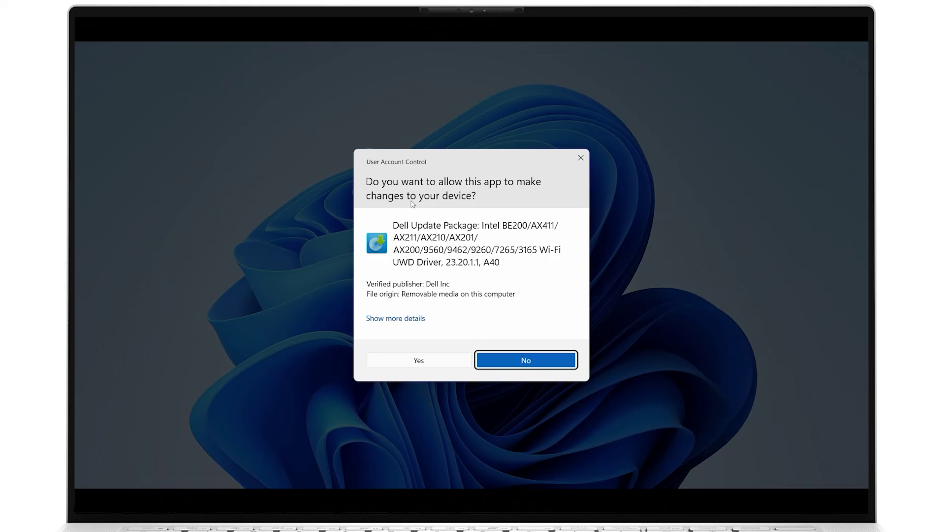
pyautogui.click(429, 362)
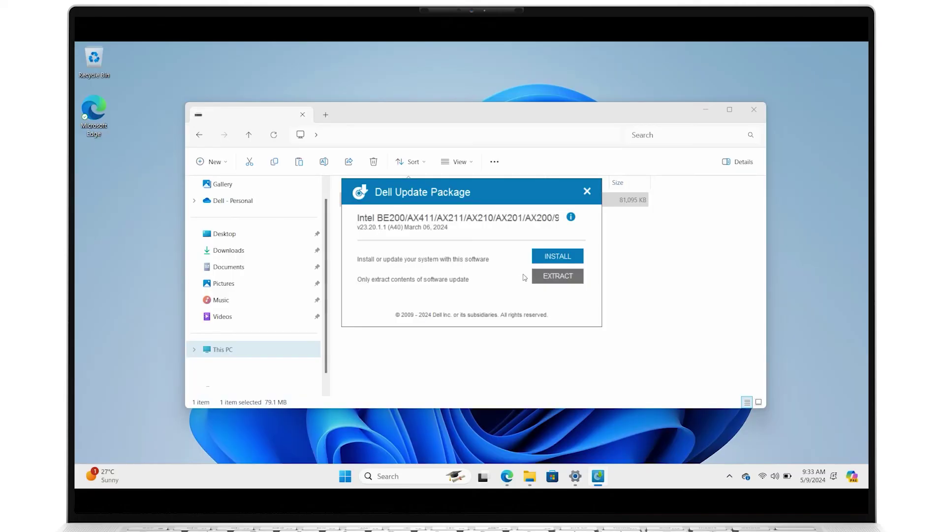
pyautogui.click(557, 257)
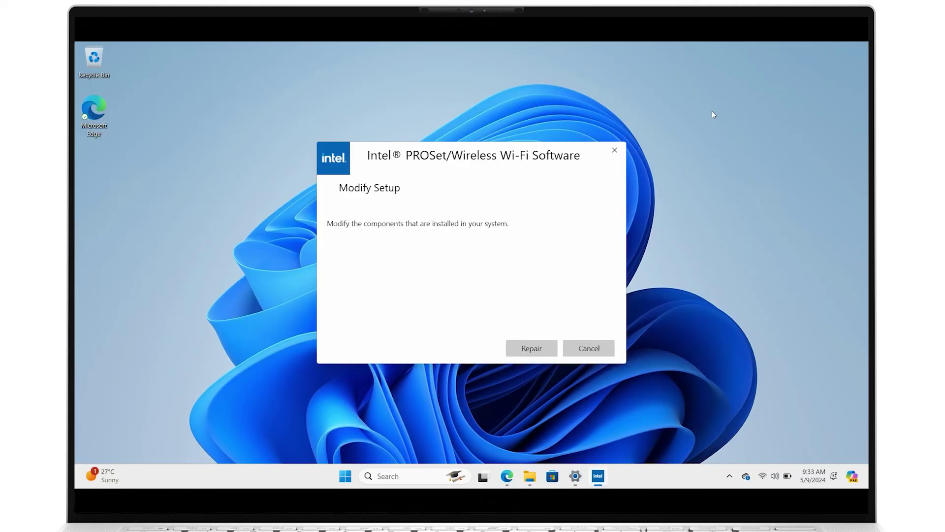
pyautogui.click(541, 349)
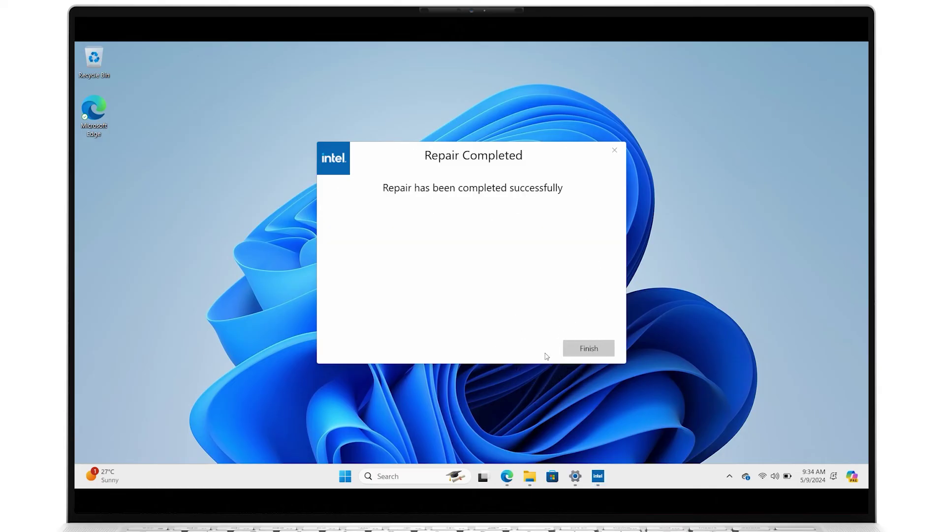
pyautogui.click(581, 347)
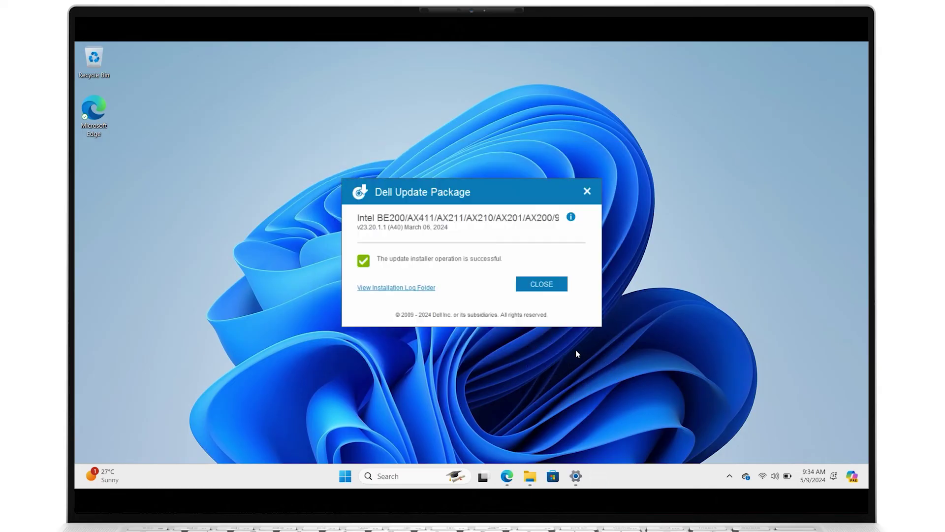
pyautogui.click(550, 288)
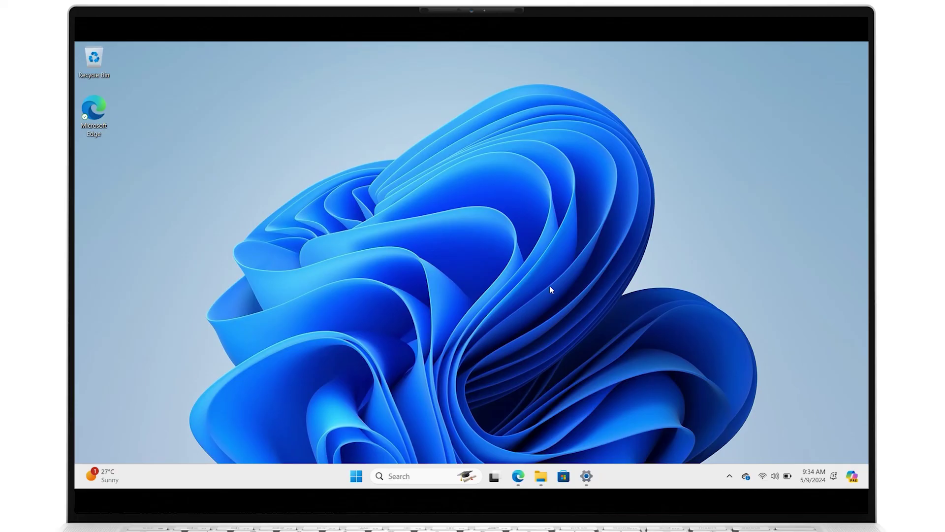